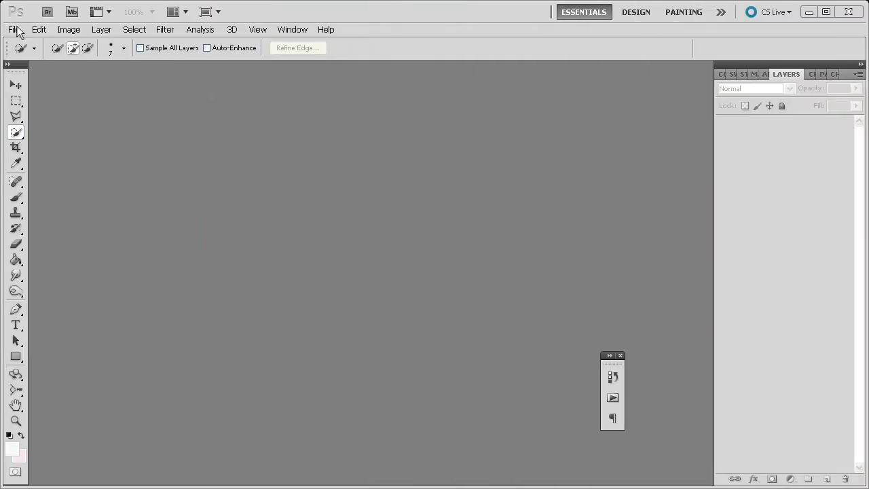
pyautogui.click(14, 30)
pyautogui.moveTo(71, 117)
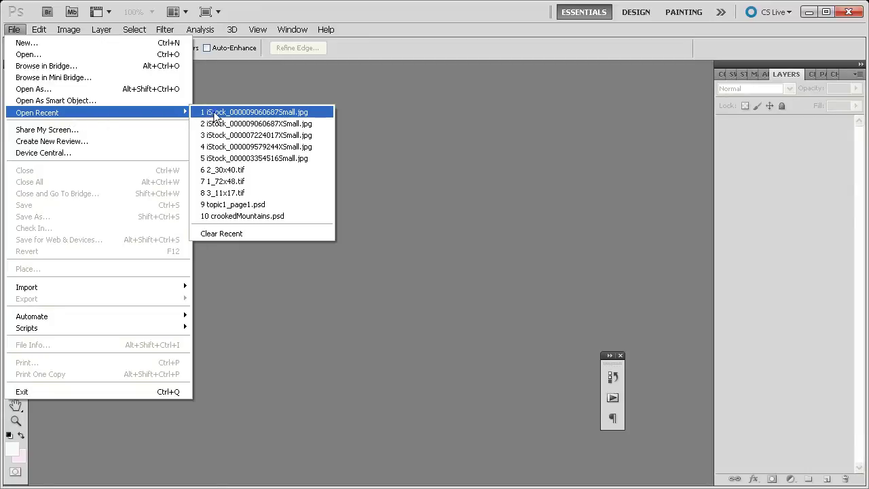
pyautogui.click(216, 112)
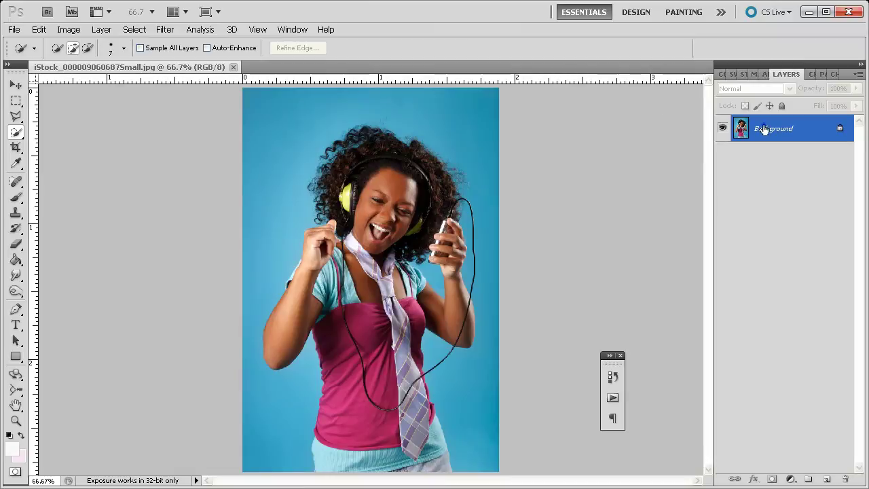
# - Duplicate the Background layer under its default name and hide the original Background layer
pyautogui.rightClick(763, 130)
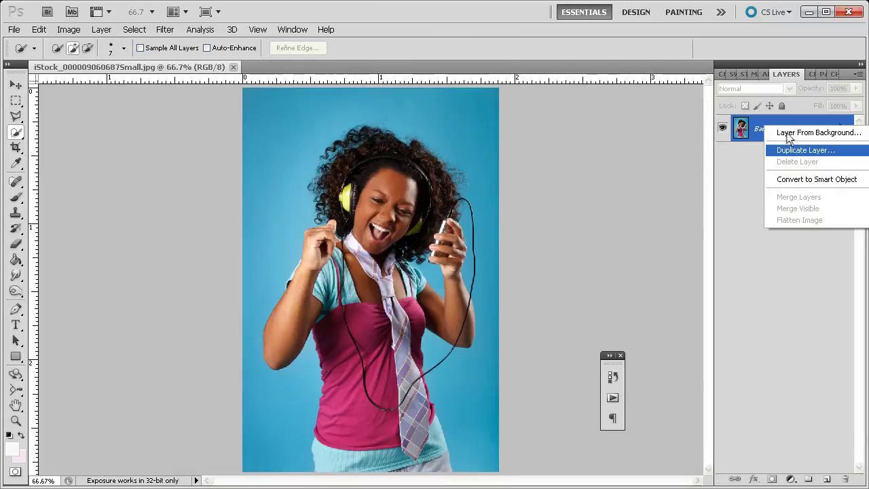
pyautogui.click(794, 152)
pyautogui.click(601, 181)
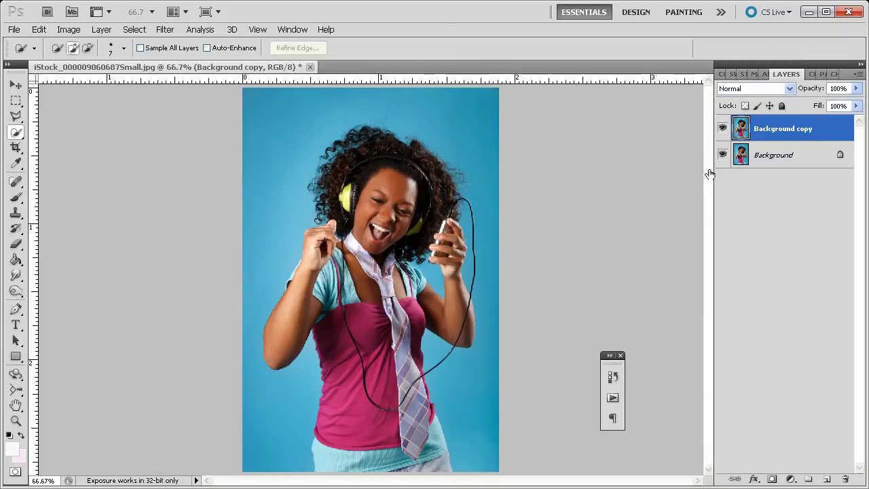
pyautogui.click(722, 155)
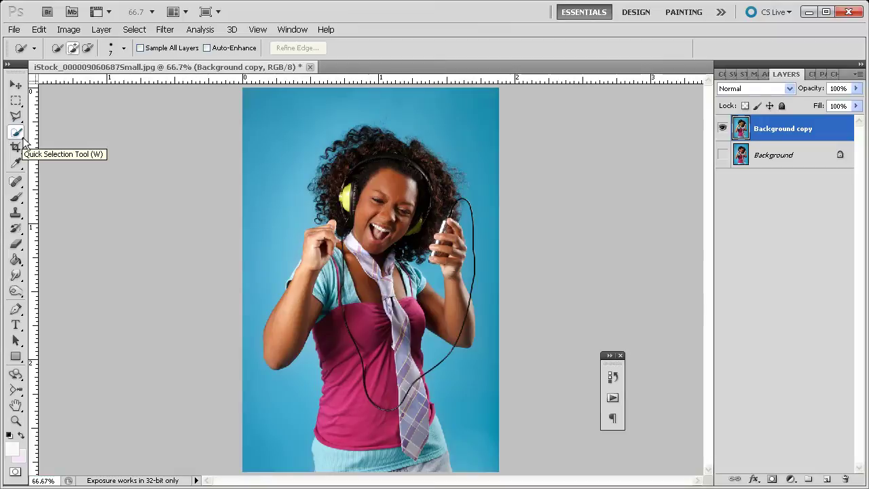
pyautogui.rightClick(23, 138)
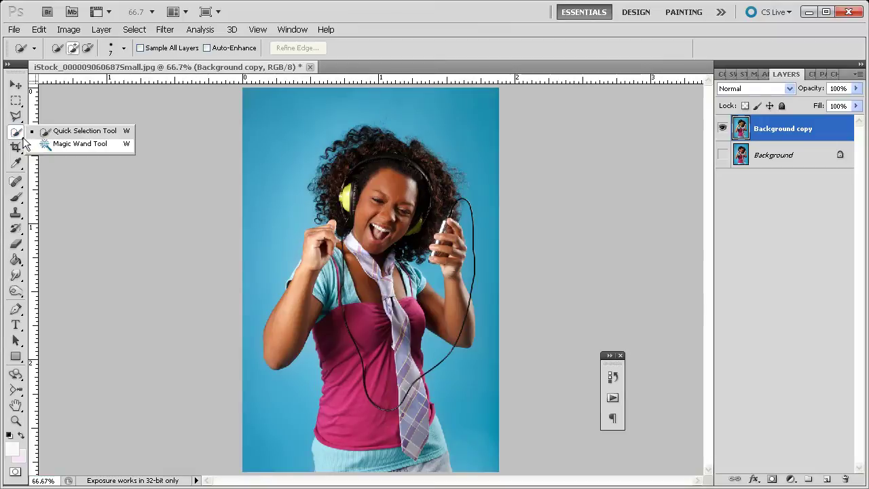
pyautogui.click(74, 143)
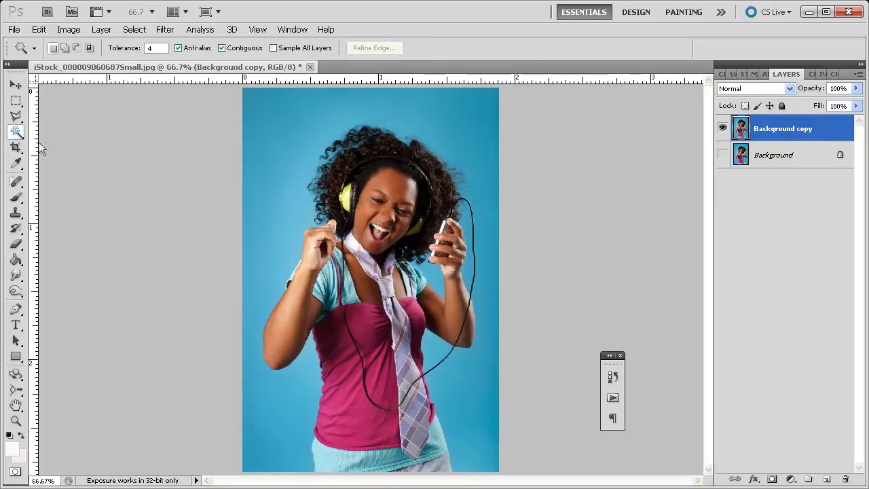
pyautogui.click(19, 136)
pyautogui.click(54, 131)
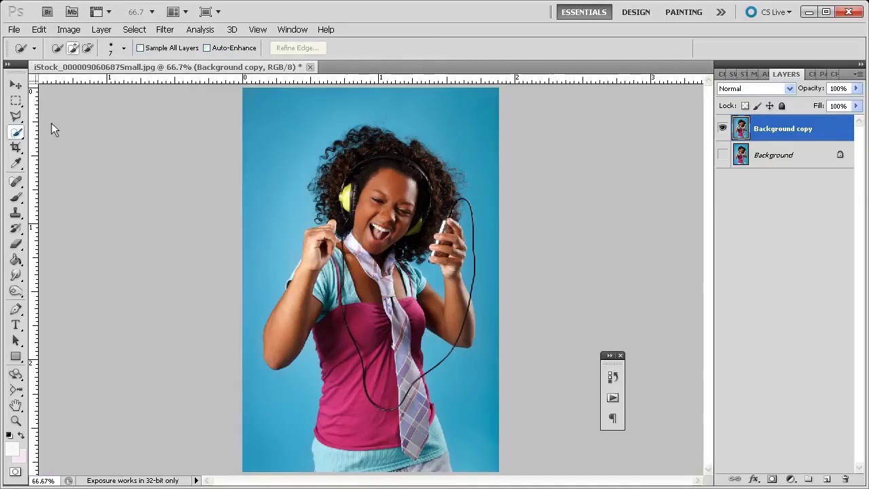
pyautogui.click(16, 133)
pyautogui.click(51, 144)
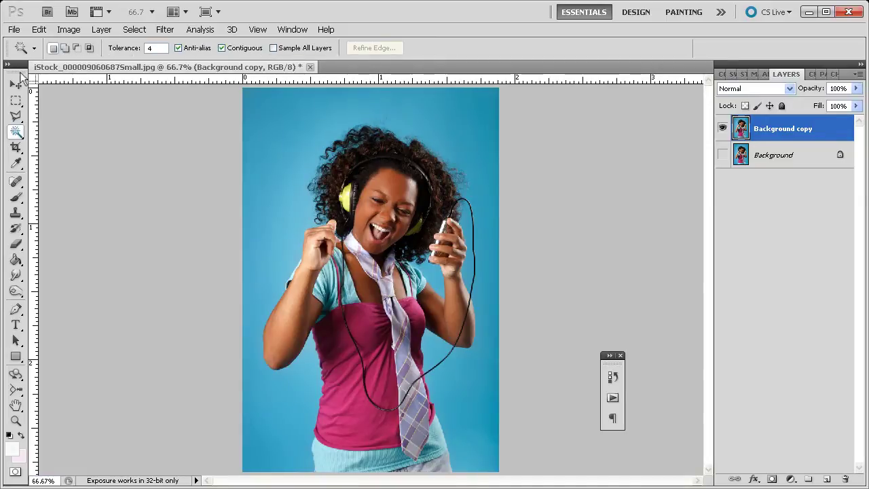
pyautogui.click(20, 136)
pyautogui.click(53, 130)
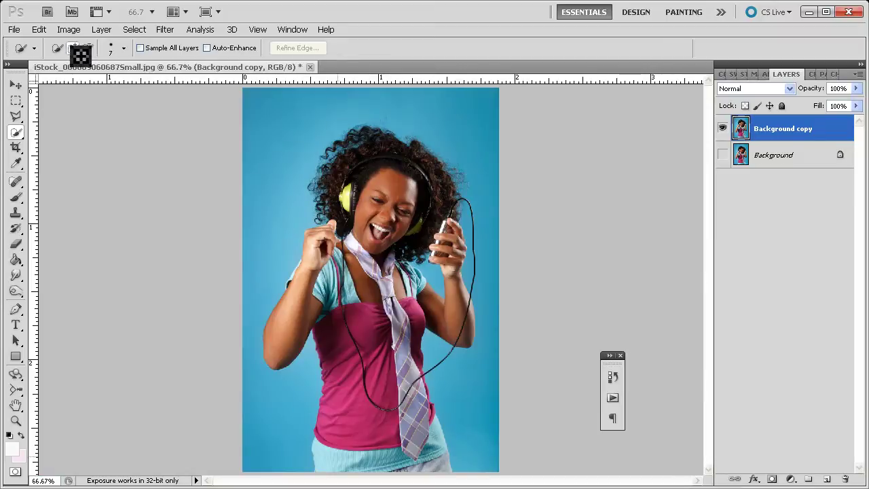
# - Select the woman with the Quick Selection tool, including hair and both arms, and subtract the blue gap beside her raised arm holding the phone
pyautogui.moveTo(345, 464)
pyautogui.mouseDown()
pyautogui.moveTo(430, 462)
pyautogui.moveTo(444, 471)
pyautogui.moveTo(423, 418)
pyautogui.moveTo(394, 438)
pyautogui.moveTo(387, 401)
pyautogui.moveTo(395, 378)
pyautogui.moveTo(375, 351)
pyautogui.moveTo(353, 355)
pyautogui.moveTo(343, 330)
pyautogui.moveTo(351, 296)
pyautogui.moveTo(385, 268)
pyautogui.moveTo(388, 179)
pyautogui.moveTo(372, 169)
pyautogui.moveTo(379, 156)
pyautogui.mouseUp()
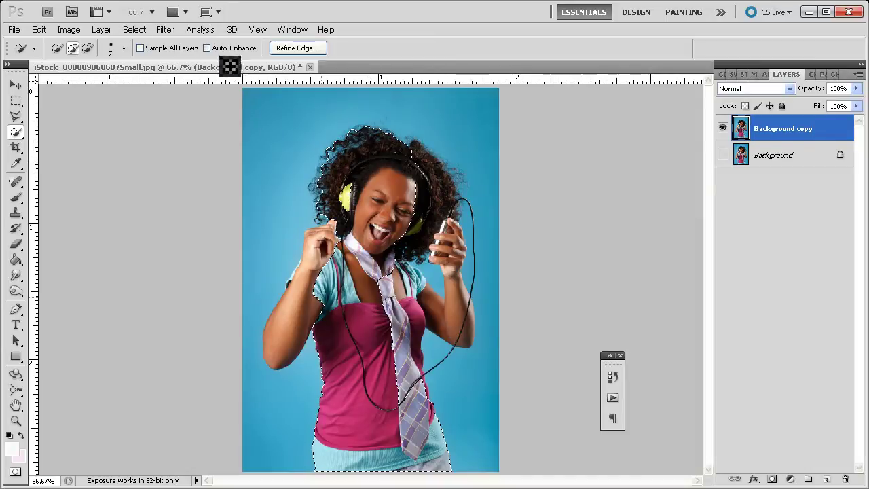
pyautogui.click(307, 326)
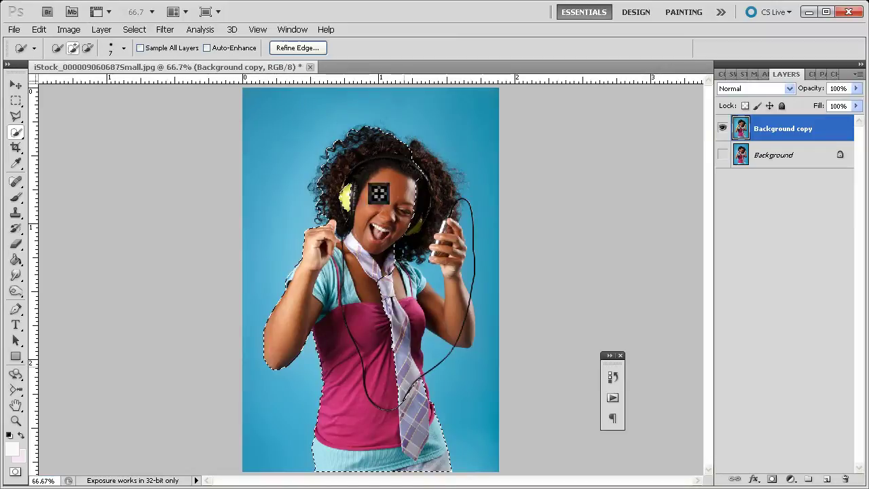
pyautogui.moveTo(412, 351)
pyautogui.mouseDown()
pyautogui.moveTo(417, 292)
pyautogui.moveTo(431, 292)
pyautogui.mouseUp()
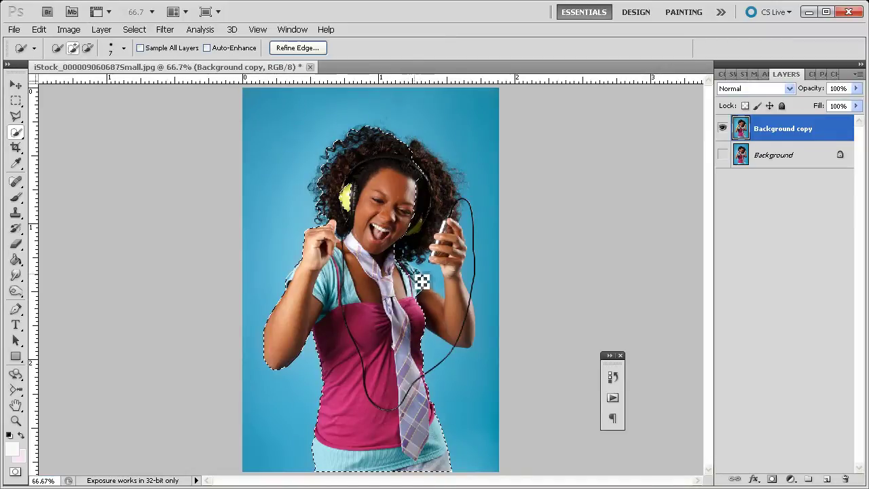
pyautogui.moveTo(420, 278)
pyautogui.mouseDown()
pyautogui.moveTo(463, 335)
pyautogui.moveTo(459, 258)
pyautogui.moveTo(466, 246)
pyautogui.moveTo(474, 249)
pyautogui.mouseUp()
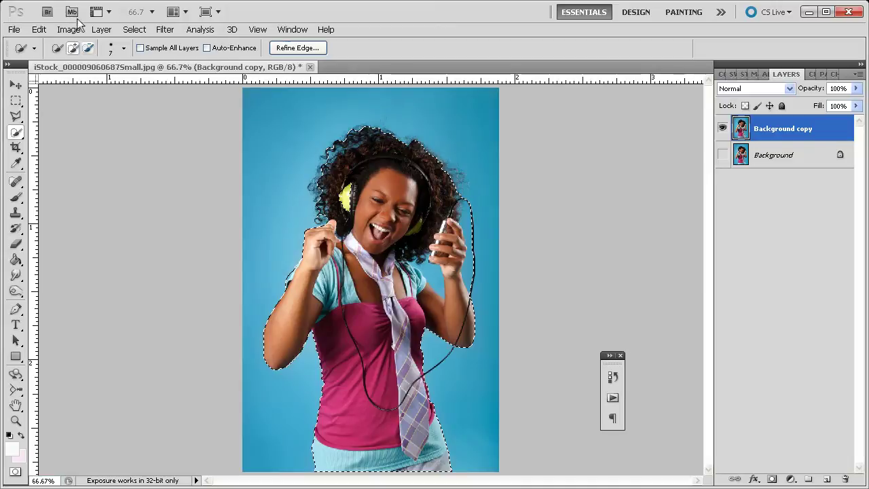
pyautogui.click(89, 49)
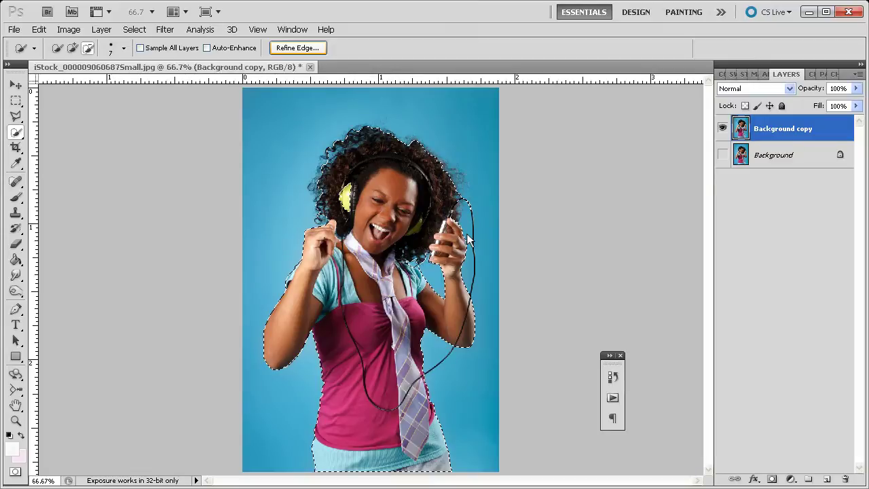
pyautogui.click(296, 48)
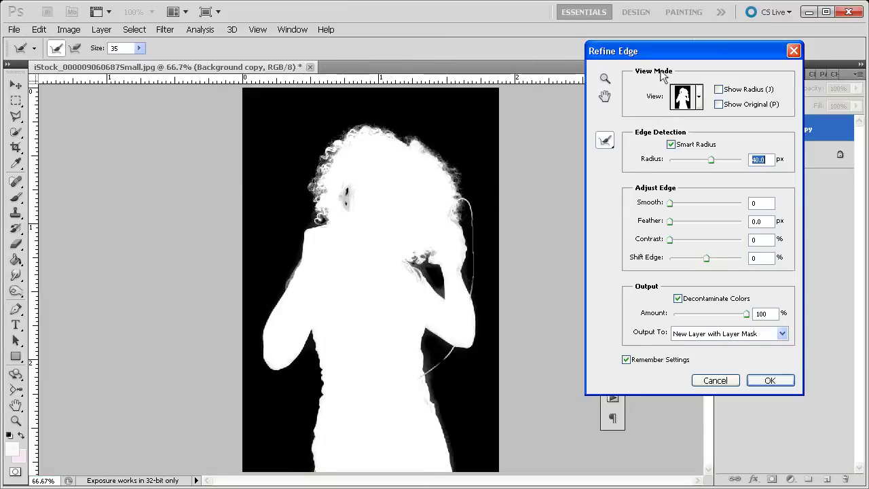
pyautogui.click(699, 97)
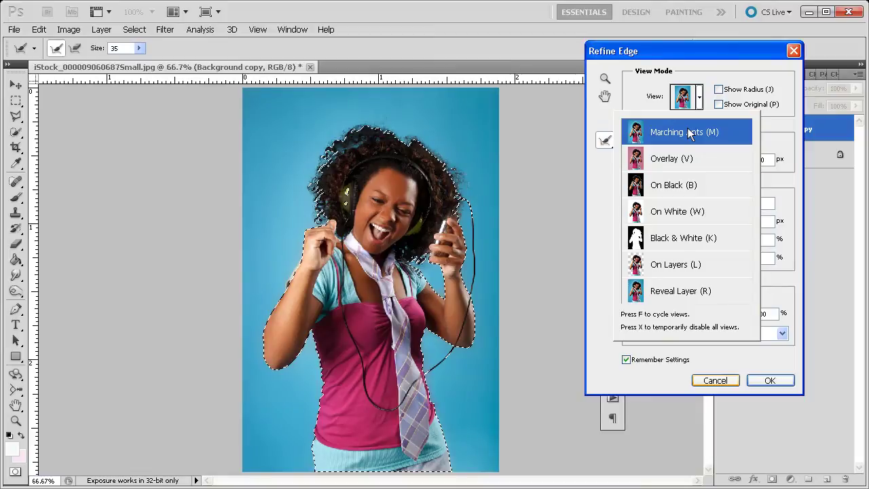
pyautogui.click(716, 381)
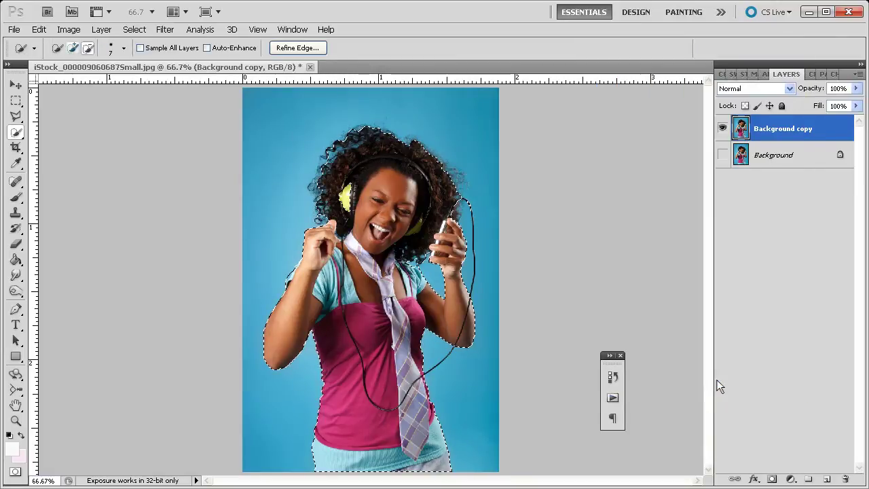
# - Add the yellow headphone cup to the selection and open Refine Edge with the Black & White view
pyautogui.click(73, 49)
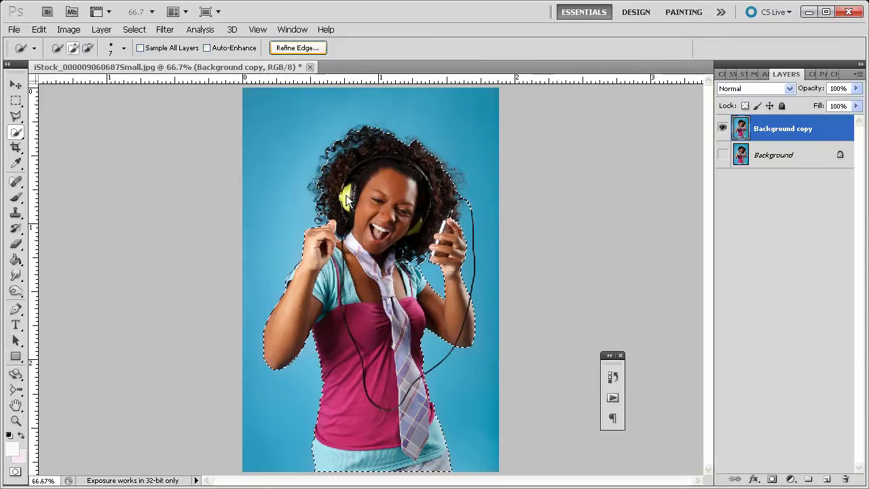
pyautogui.click(299, 48)
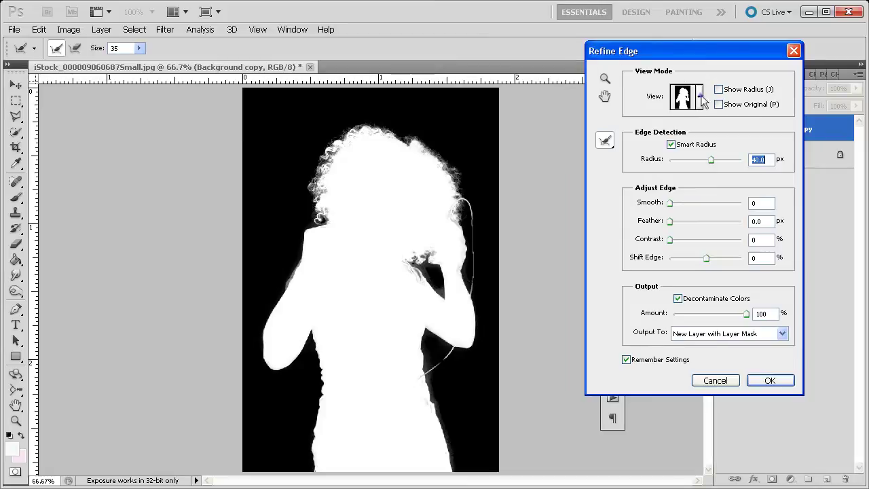
pyautogui.click(699, 97)
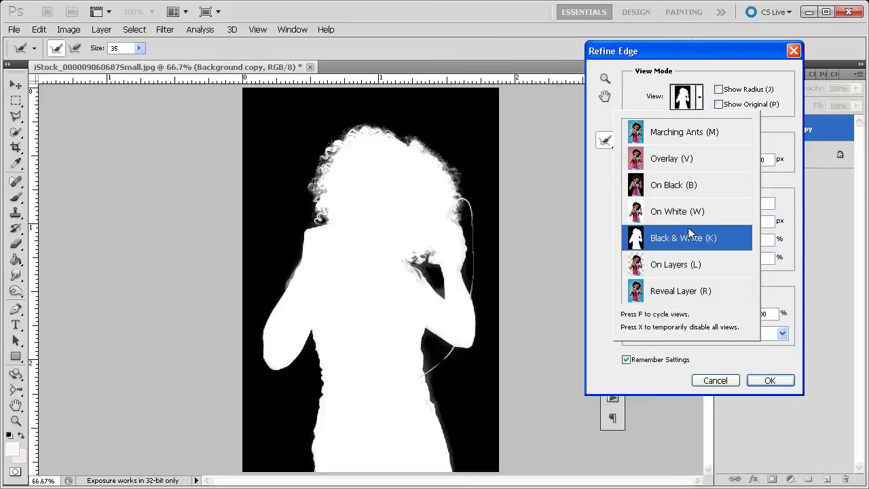
pyautogui.click(702, 74)
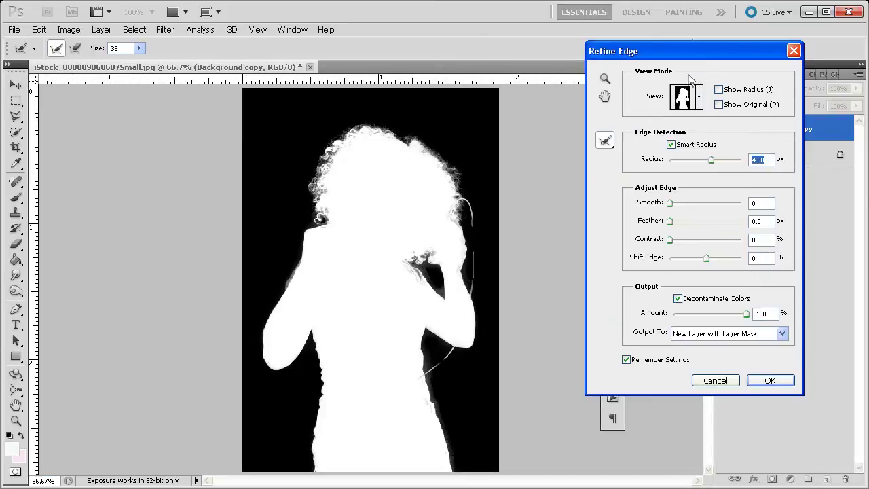
# - Toggle Smart Radius and Decontaminate Colors off and back on in the Refine Edge settings
pyautogui.click(671, 144)
pyautogui.click(671, 145)
pyautogui.click(671, 145)
pyautogui.click(678, 298)
pyautogui.click(678, 299)
pyautogui.click(748, 314)
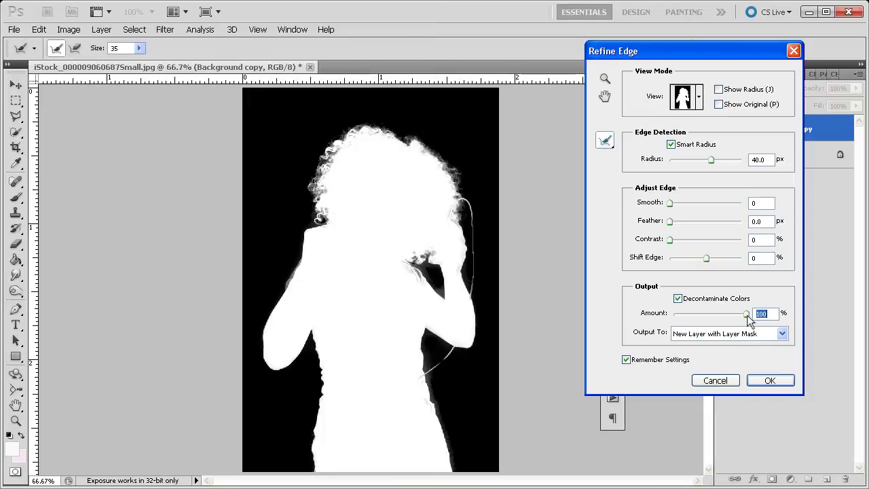
# - Paint with the Refine Radius Tool over the curly hair edges and along the headphone cable to refine the mask
pyautogui.click(607, 142)
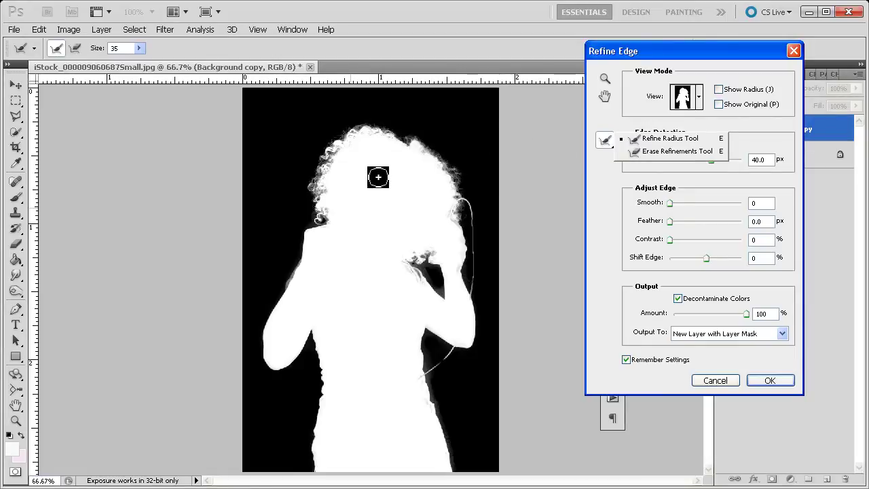
pyautogui.click(352, 211)
pyautogui.moveTo(316, 198)
pyautogui.mouseDown()
pyautogui.moveTo(318, 178)
pyautogui.moveTo(336, 227)
pyautogui.moveTo(320, 216)
pyautogui.moveTo(312, 173)
pyautogui.moveTo(324, 183)
pyautogui.moveTo(325, 158)
pyautogui.moveTo(350, 148)
pyautogui.moveTo(327, 160)
pyautogui.moveTo(321, 187)
pyautogui.moveTo(339, 205)
pyautogui.moveTo(342, 143)
pyautogui.moveTo(371, 130)
pyautogui.moveTo(334, 136)
pyautogui.moveTo(395, 135)
pyautogui.moveTo(372, 130)
pyautogui.moveTo(415, 152)
pyautogui.moveTo(402, 146)
pyautogui.moveTo(412, 132)
pyautogui.moveTo(429, 161)
pyautogui.moveTo(421, 161)
pyautogui.moveTo(462, 175)
pyautogui.moveTo(424, 149)
pyautogui.moveTo(458, 181)
pyautogui.moveTo(450, 184)
pyautogui.moveTo(467, 216)
pyautogui.moveTo(454, 193)
pyautogui.moveTo(455, 217)
pyautogui.moveTo(458, 227)
pyautogui.moveTo(456, 207)
pyautogui.moveTo(467, 211)
pyautogui.moveTo(476, 270)
pyautogui.moveTo(459, 326)
pyautogui.moveTo(456, 283)
pyautogui.moveTo(433, 235)
pyautogui.moveTo(412, 261)
pyautogui.moveTo(437, 286)
pyautogui.moveTo(434, 254)
pyautogui.moveTo(442, 280)
pyautogui.moveTo(416, 243)
pyautogui.moveTo(416, 282)
pyautogui.moveTo(452, 342)
pyautogui.moveTo(417, 383)
pyautogui.mouseUp()
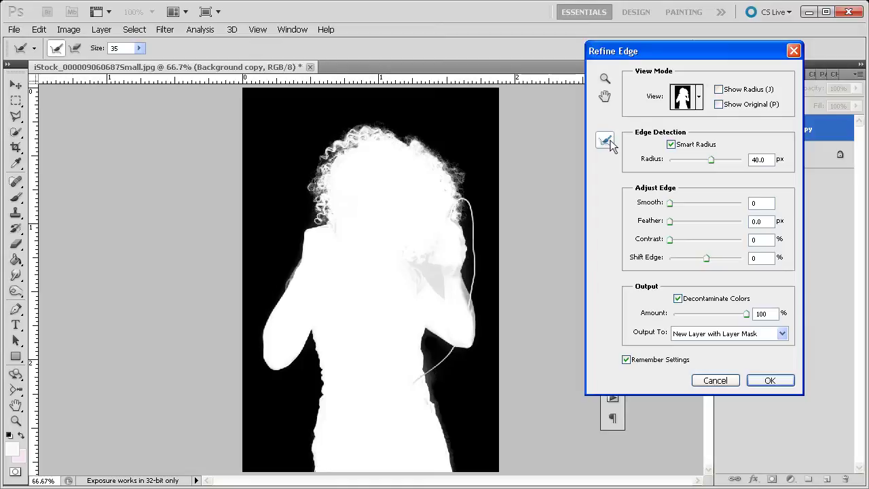
# - Erase excess refinements in the gap beside the raised arm and at the opposite sleeve, and output the result to a new layer with layer mask
pyautogui.moveTo(606, 140); pyautogui.dragTo(643, 153)
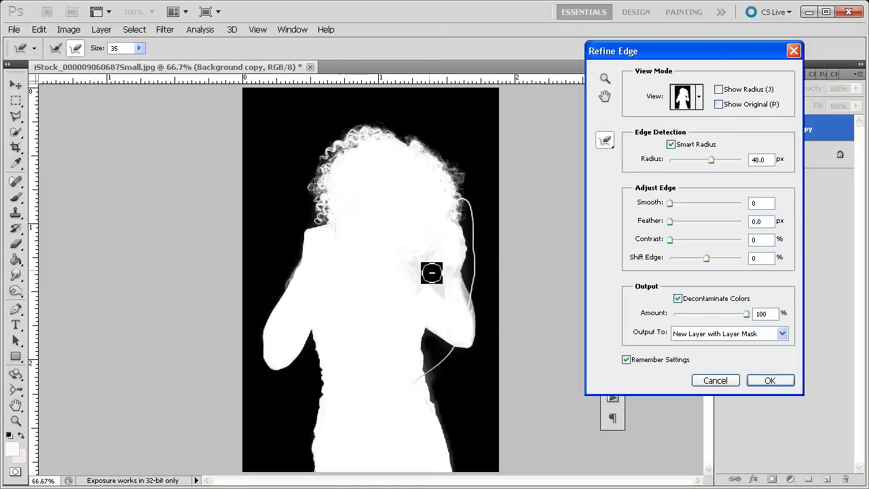
pyautogui.moveTo(431, 272)
pyautogui.mouseDown()
pyautogui.moveTo(445, 294)
pyautogui.moveTo(441, 275)
pyautogui.moveTo(416, 272)
pyautogui.mouseUp()
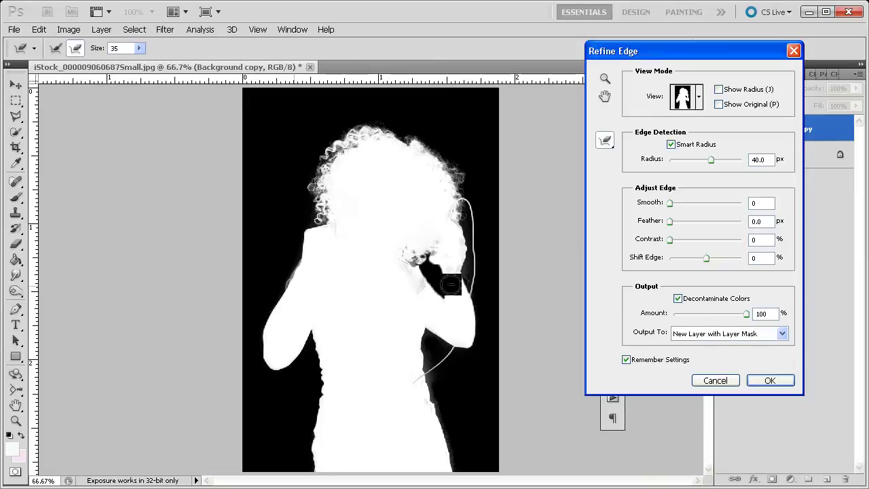
pyautogui.moveTo(312, 285)
pyautogui.mouseDown()
pyautogui.moveTo(288, 290)
pyautogui.moveTo(306, 266)
pyautogui.moveTo(292, 290)
pyautogui.mouseUp()
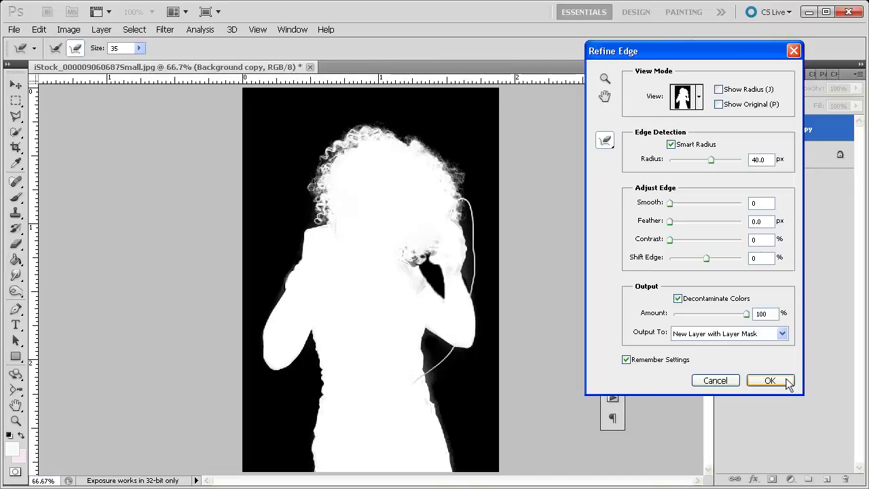
pyautogui.click(786, 383)
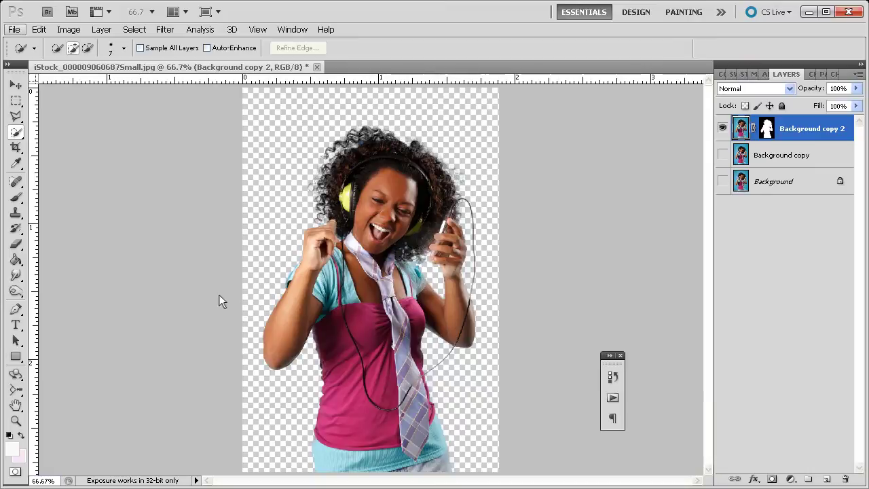
# - Export the masked woman for web as a transparent PNG-24, saving it to the Desktop over dancin.png
pyautogui.click(14, 30)
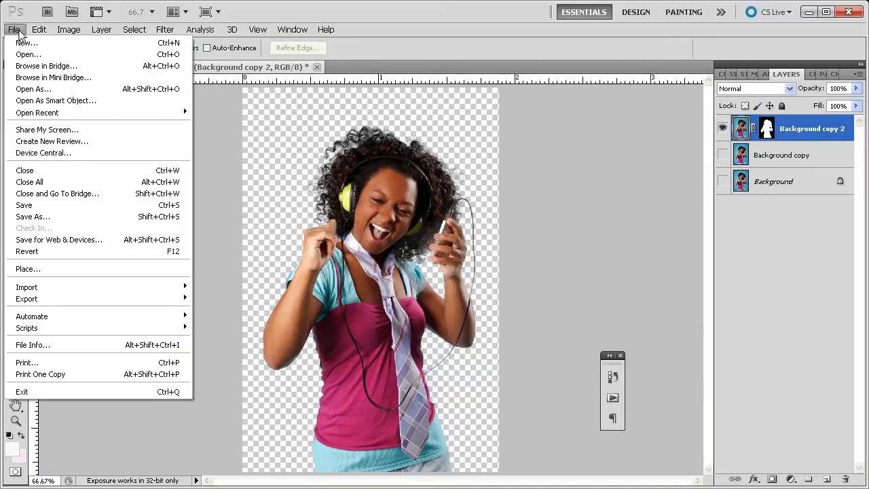
pyautogui.click(59, 241)
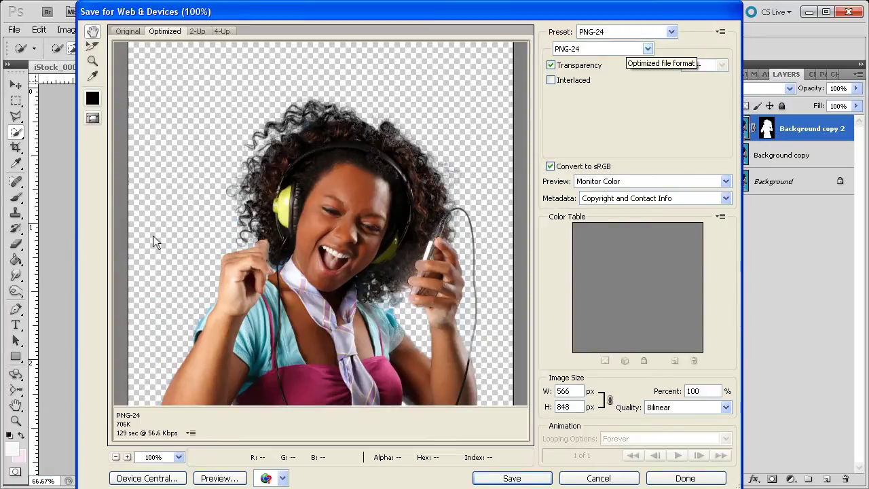
pyautogui.click(614, 49)
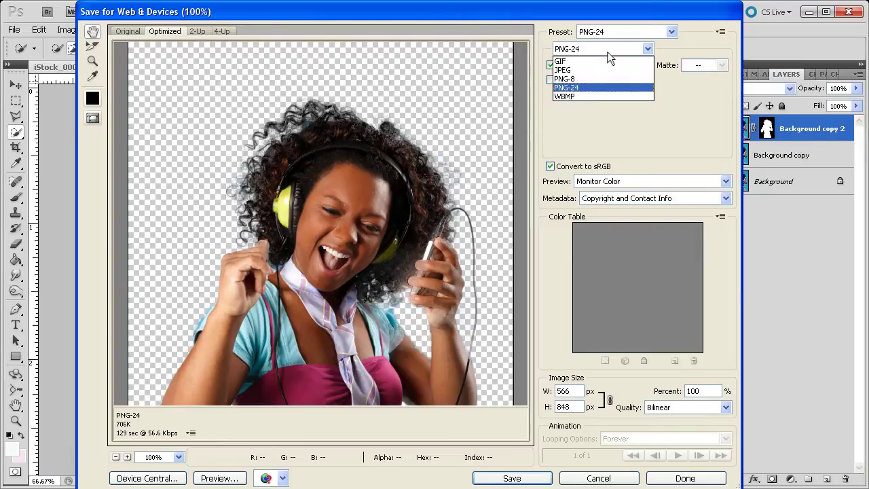
pyautogui.click(576, 88)
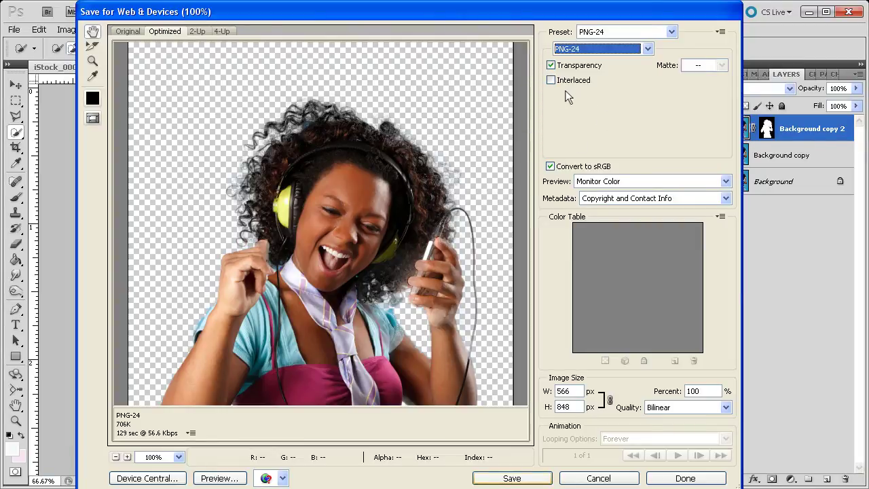
pyautogui.click(512, 478)
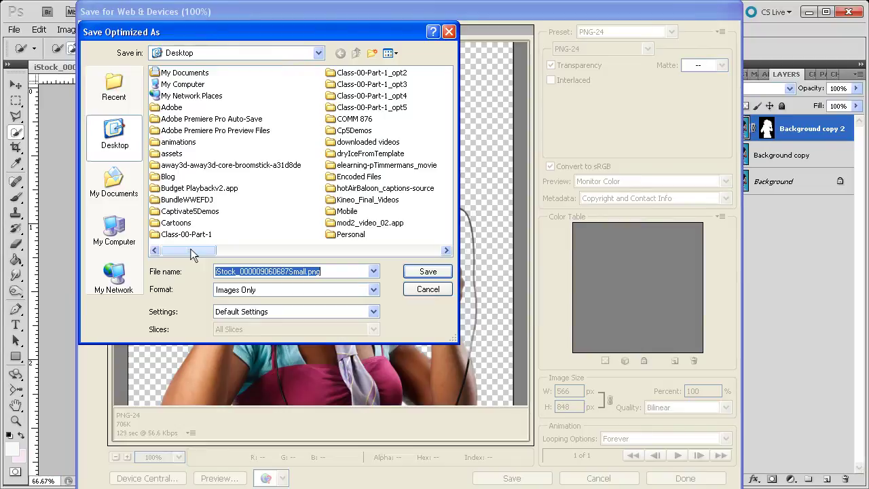
pyautogui.moveTo(191, 248); pyautogui.dragTo(304, 229)
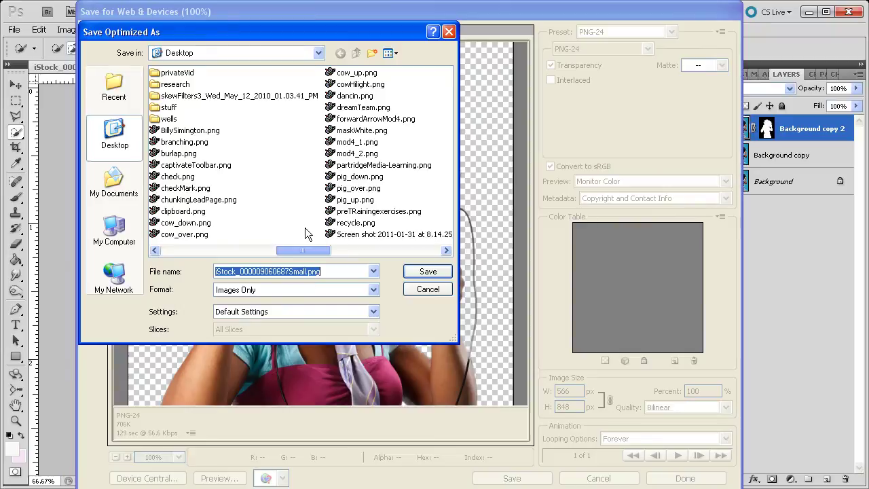
pyautogui.click(359, 96)
pyautogui.click(427, 273)
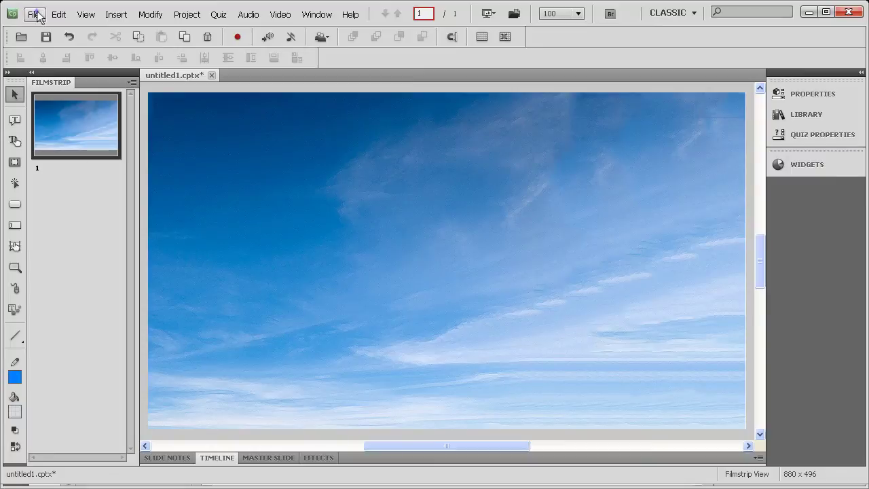
# - Switch to Adobe Captivate and insert the image dancin.png from the Desktop onto the sky slide
pyautogui.click(34, 14)
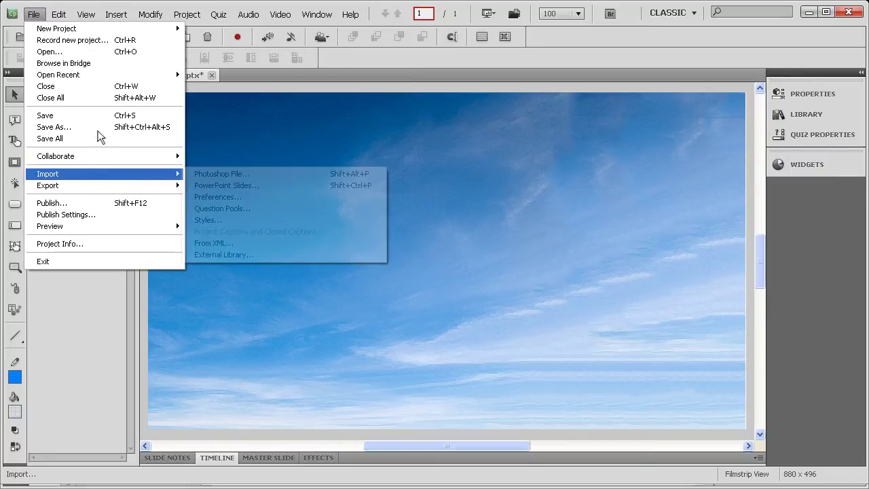
pyautogui.moveTo(116, 15)
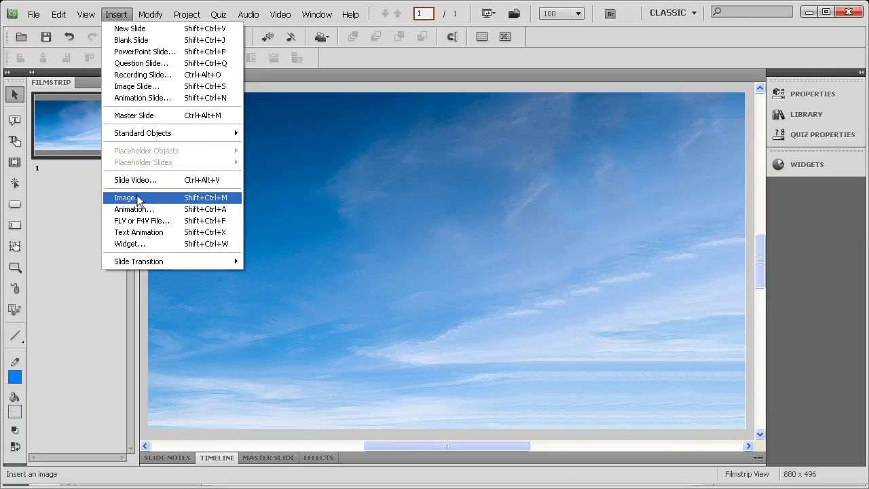
pyautogui.click(139, 199)
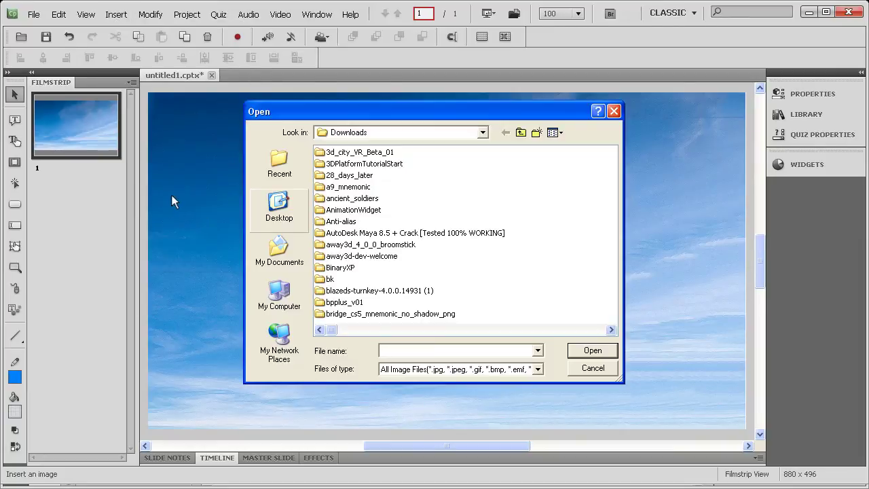
pyautogui.click(280, 207)
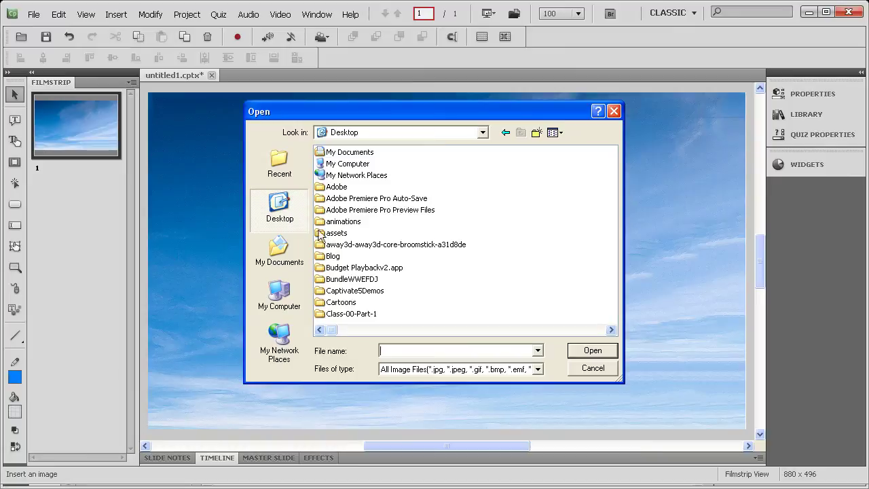
pyautogui.moveTo(335, 331); pyautogui.dragTo(556, 316)
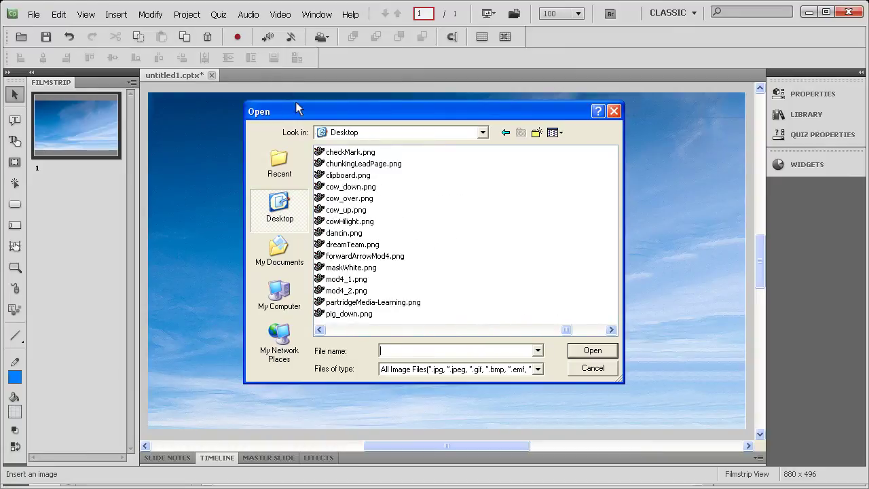
pyautogui.click(334, 233)
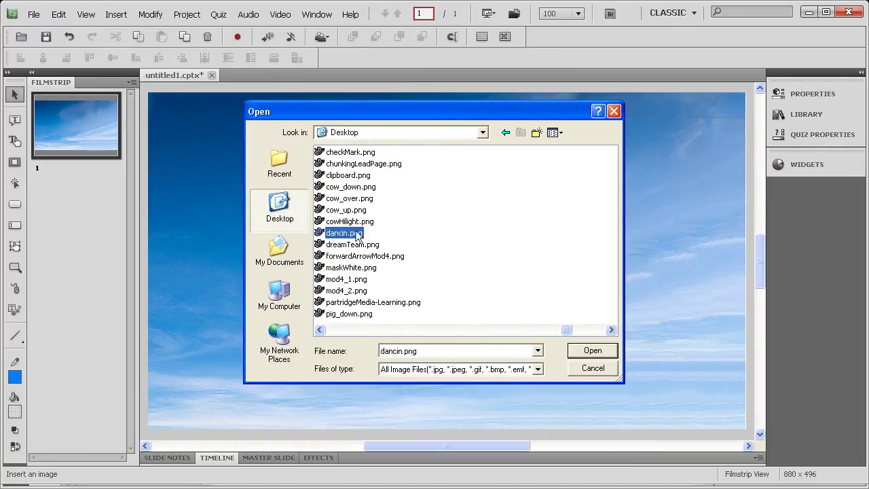
pyautogui.click(585, 351)
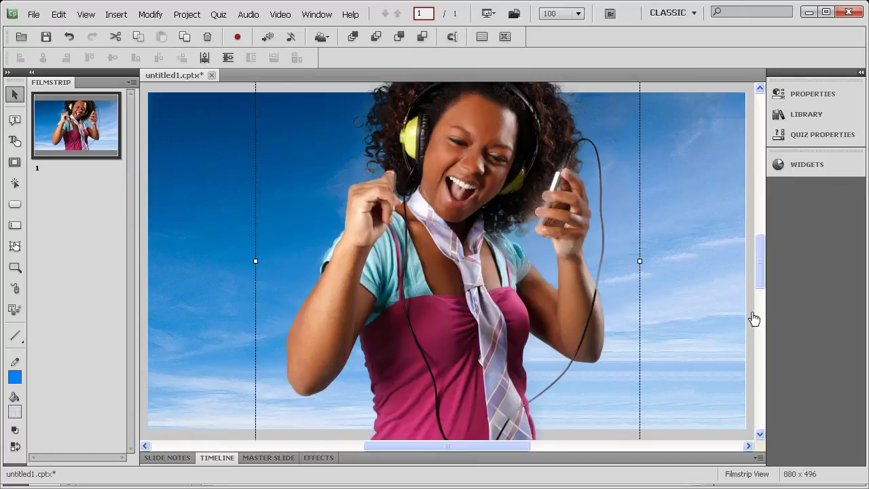
# - Fit the woman's image to the stage and move it toward the left side of the slide
pyautogui.click(861, 74)
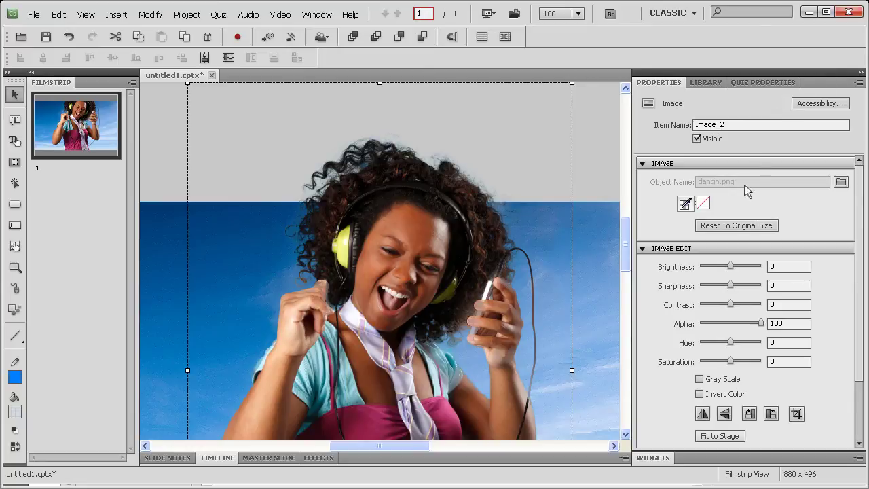
pyautogui.click(719, 437)
pyautogui.moveTo(629, 250); pyautogui.dragTo(631, 266)
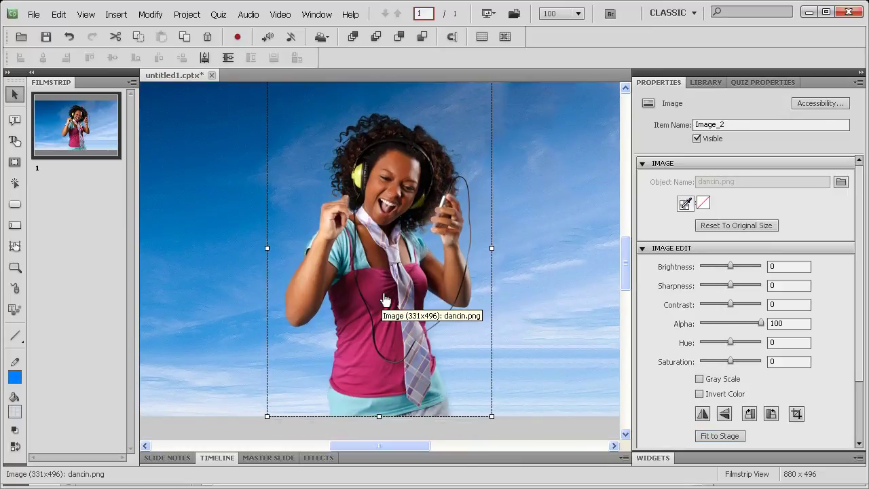
pyautogui.moveTo(384, 300); pyautogui.dragTo(306, 299)
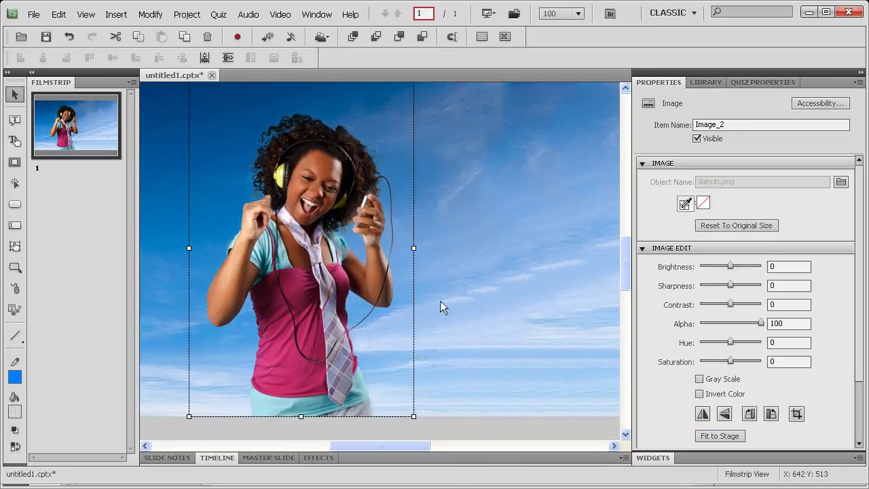
pyautogui.click(517, 433)
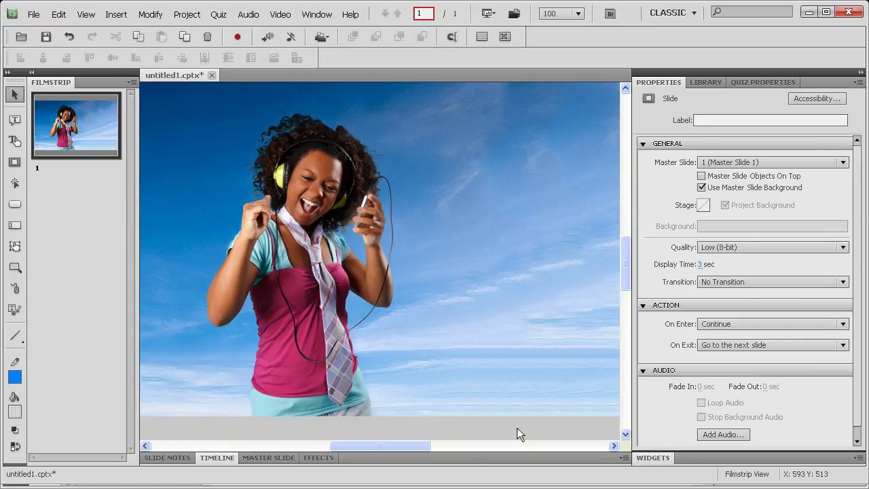
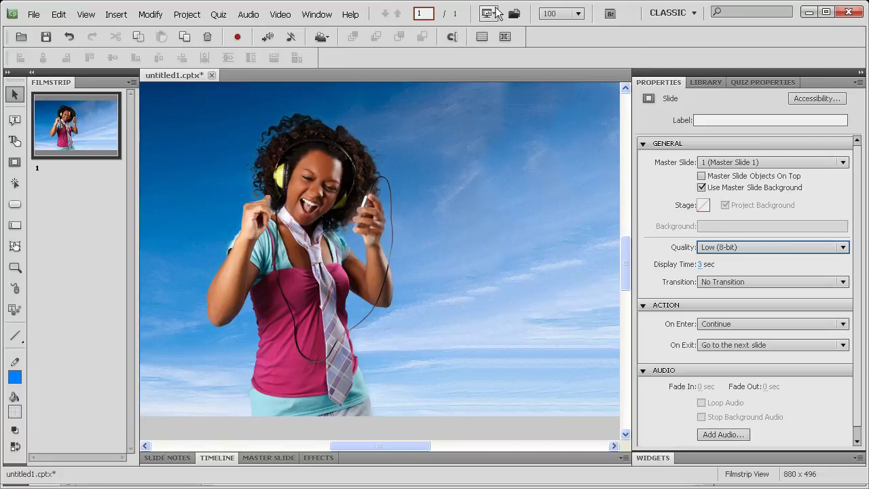
# - Preview the project to check the edges of the cut-out woman against the sky, and close the preview
pyautogui.click(496, 13)
pyautogui.click(531, 30)
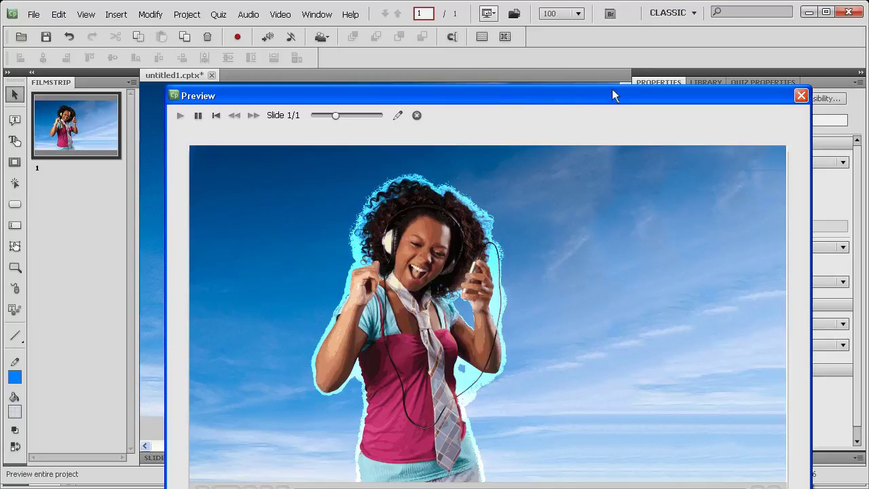
pyautogui.press('Escape')
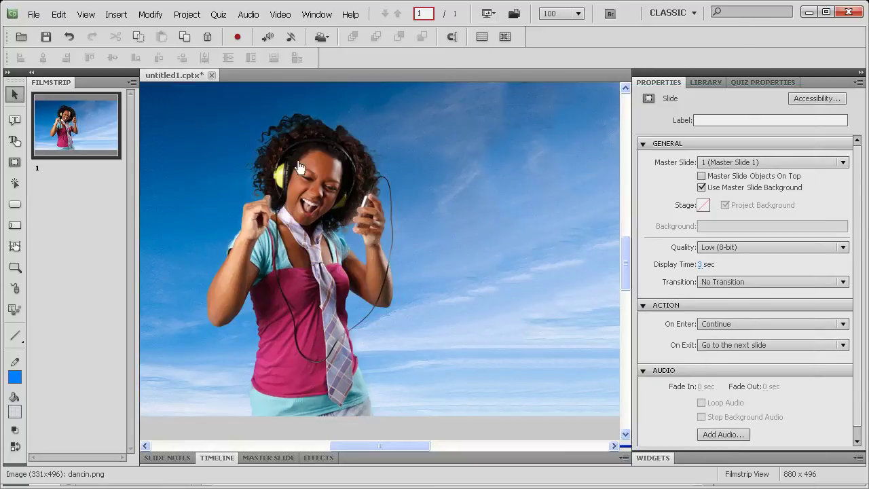
# - Set the slide's quality to High (24-bit)
pyautogui.click(263, 306)
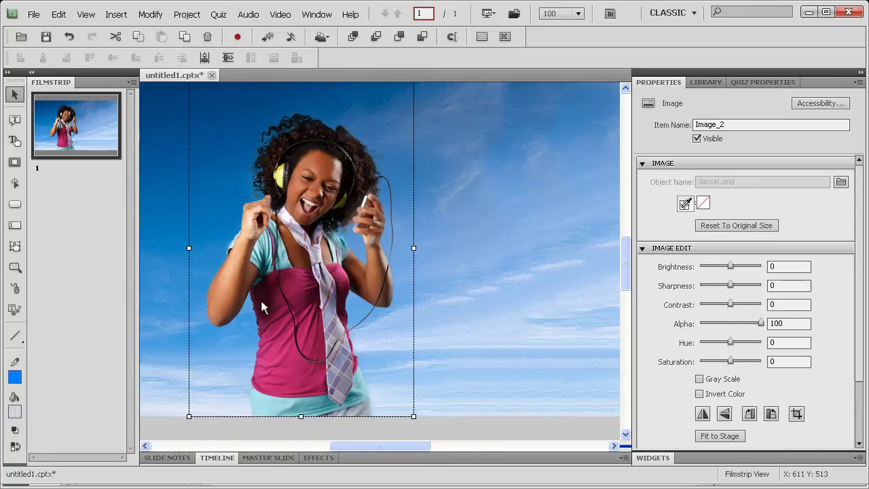
pyautogui.click(496, 434)
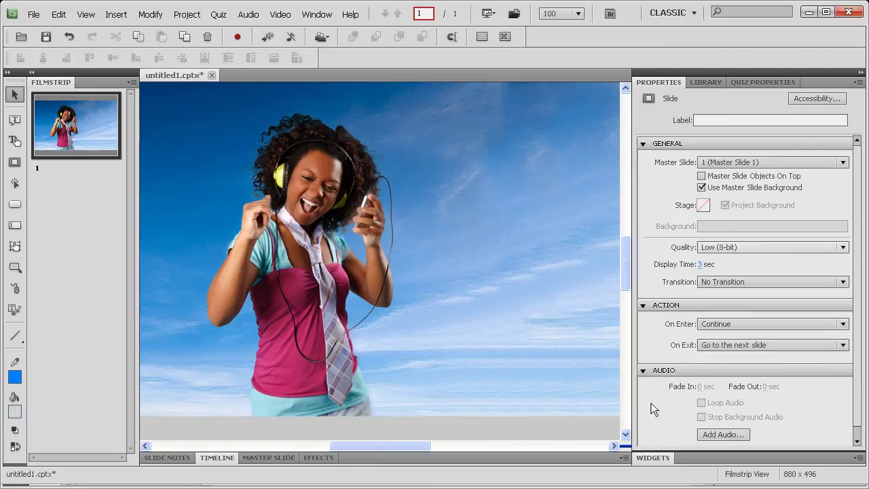
pyautogui.click(753, 249)
pyautogui.click(740, 296)
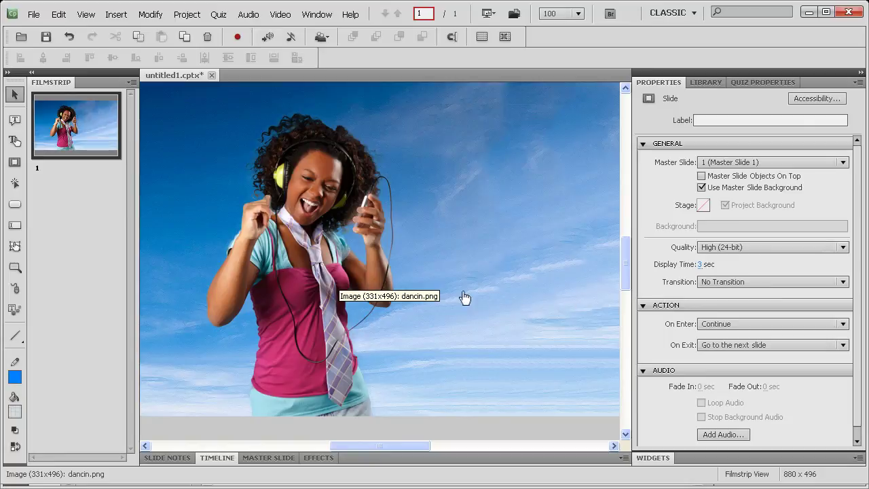
# - Set the transition effect of the woman's image to No Transition
pyautogui.click(359, 289)
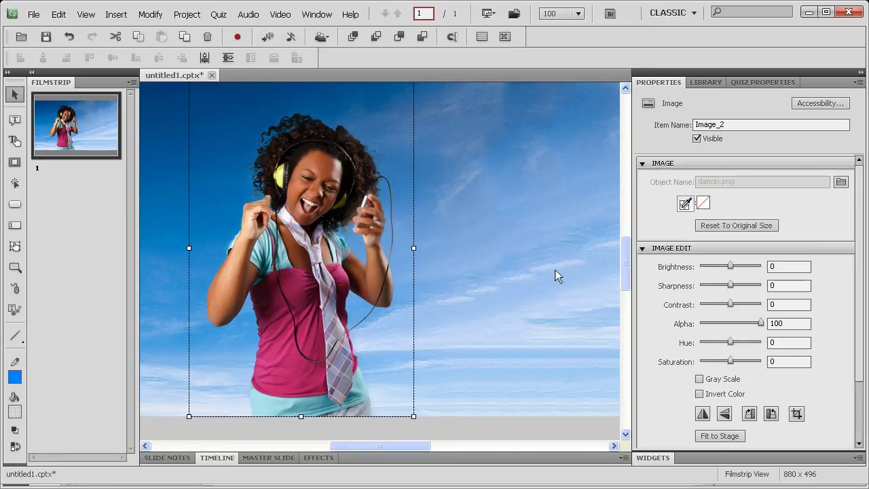
pyautogui.click(653, 248)
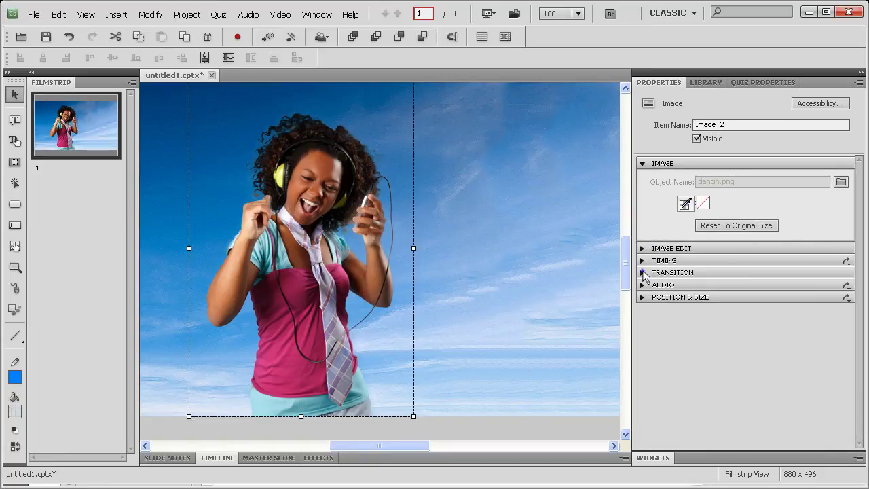
pyautogui.click(658, 273)
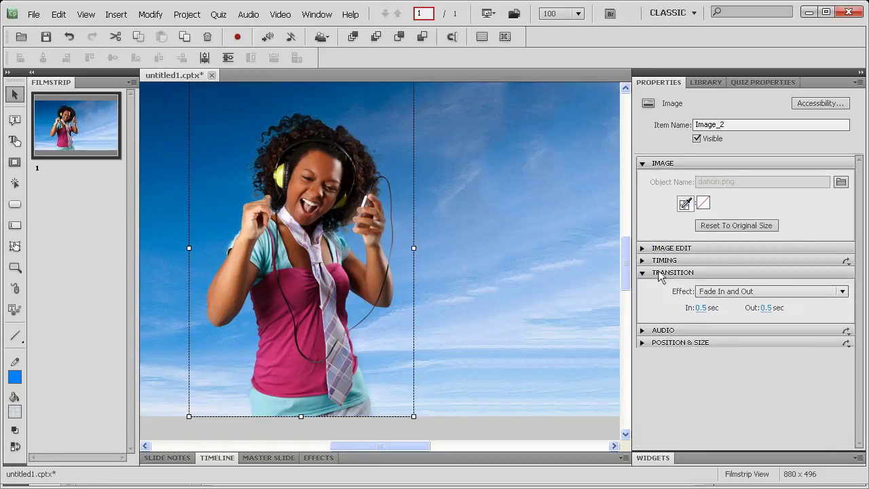
pyautogui.click(738, 297)
pyautogui.click(730, 340)
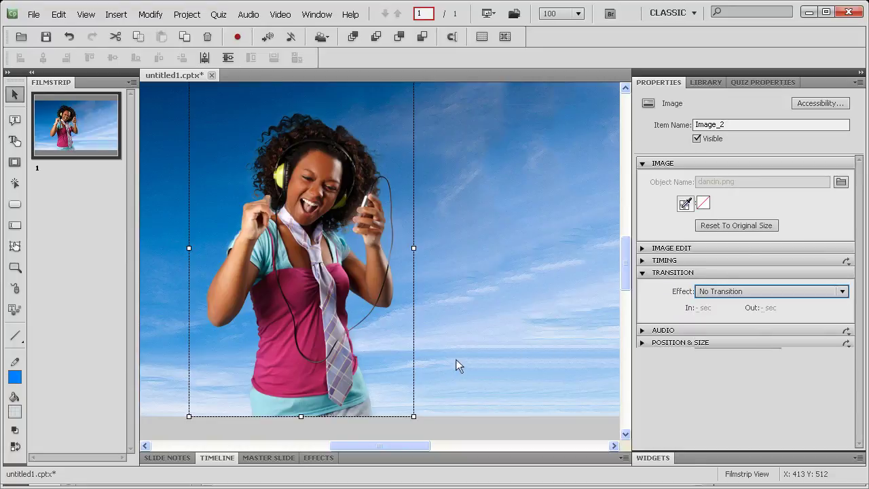
pyautogui.click(361, 429)
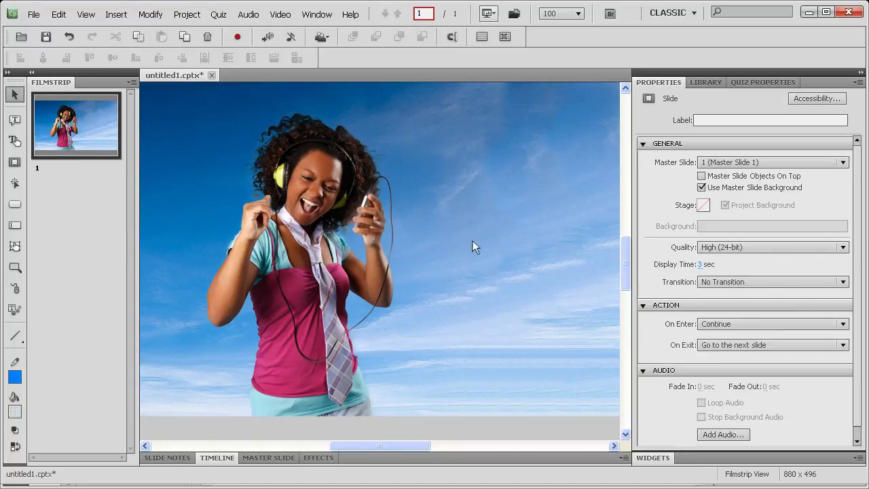
# - Set the transition effect of the blue sky background image to No Transition
pyautogui.click(489, 13)
pyautogui.click(436, 196)
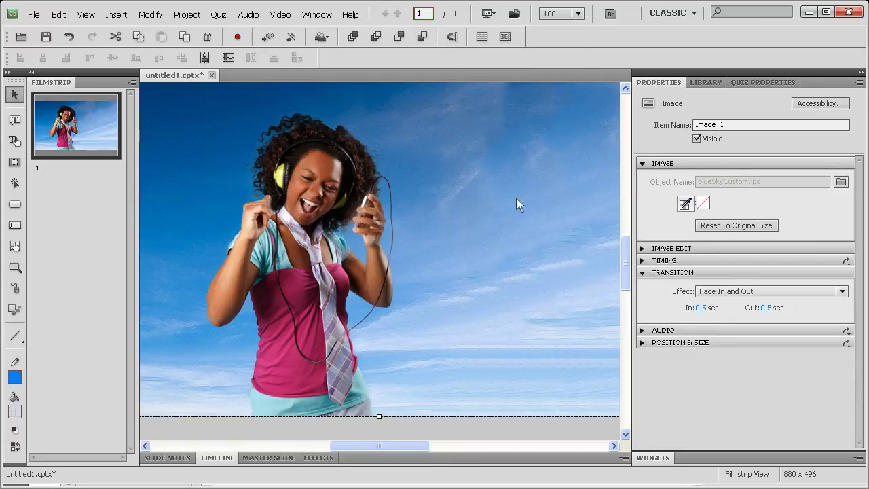
pyautogui.click(718, 294)
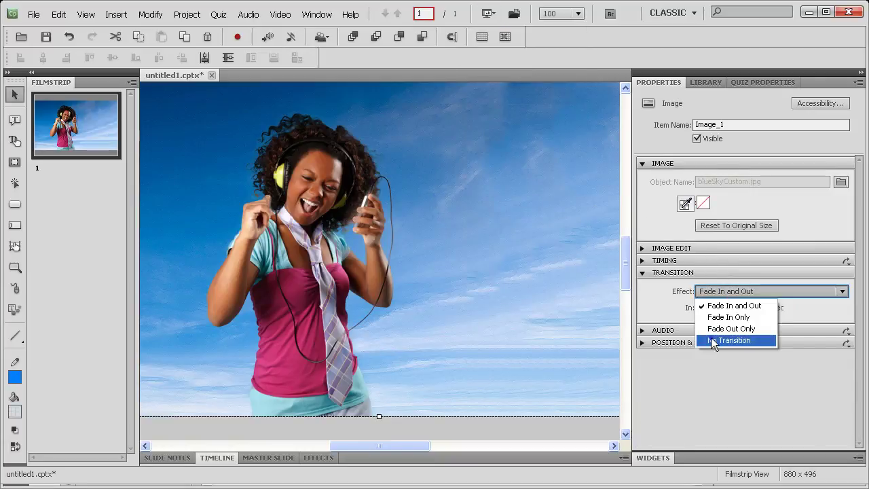
pyautogui.click(713, 341)
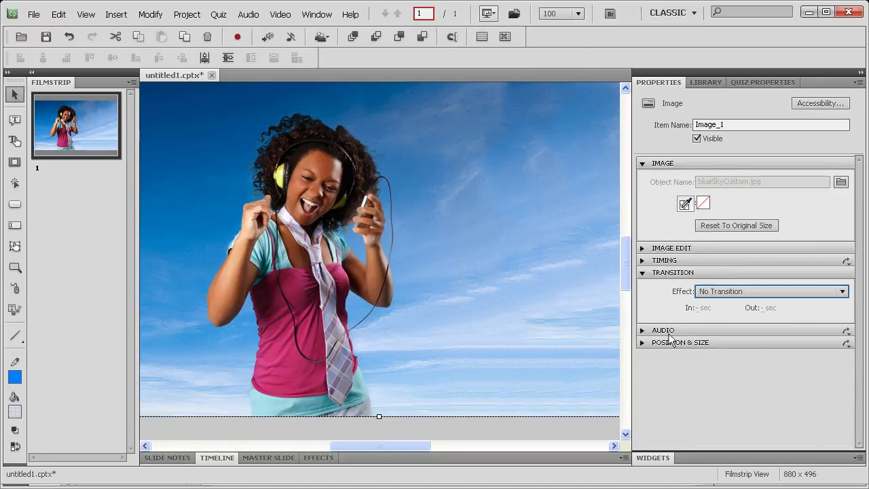
# - Preview the whole project again to check the woman's edges with the new quality and transition settings, and close the preview
pyautogui.click(495, 15)
pyautogui.click(510, 33)
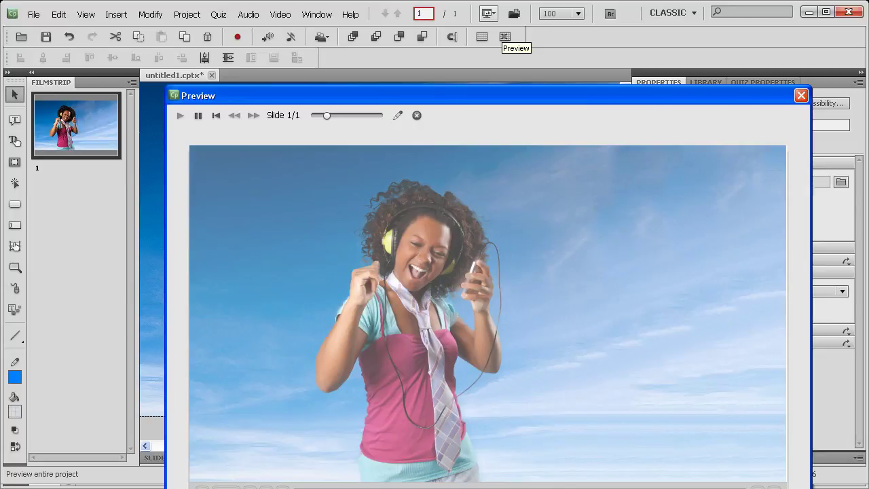
pyautogui.press('Escape')
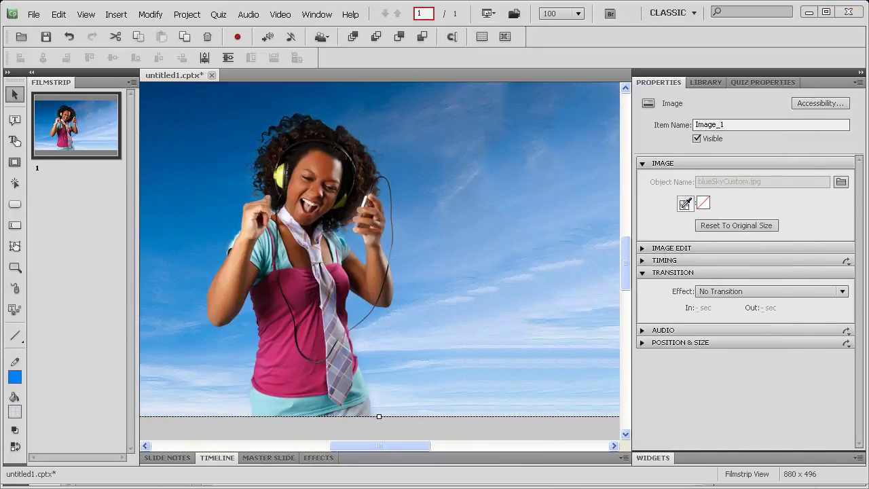